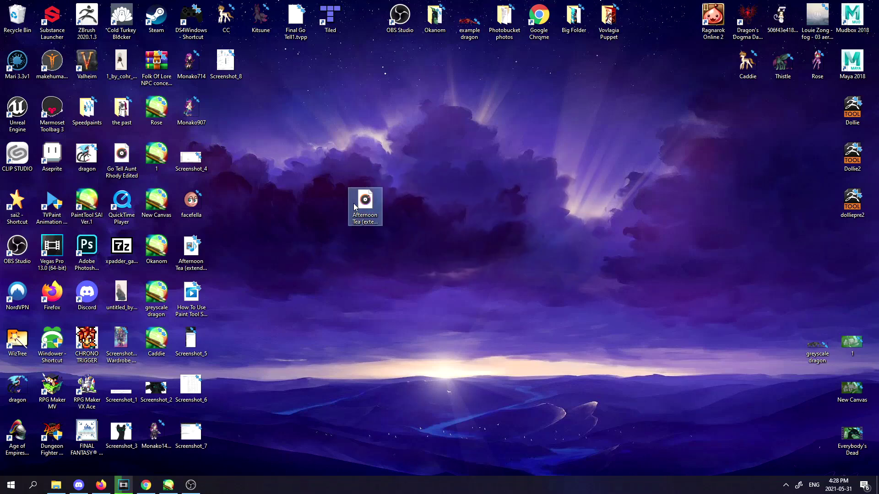
# - Move Afternoon Tea under Final Go Tell1.tvpp and the greyscale dragon to the right column
pyautogui.moveTo(353, 204)
pyautogui.mouseDown()
pyautogui.moveTo(330, 134)
pyautogui.moveTo(282, 90)
pyautogui.mouseUp()
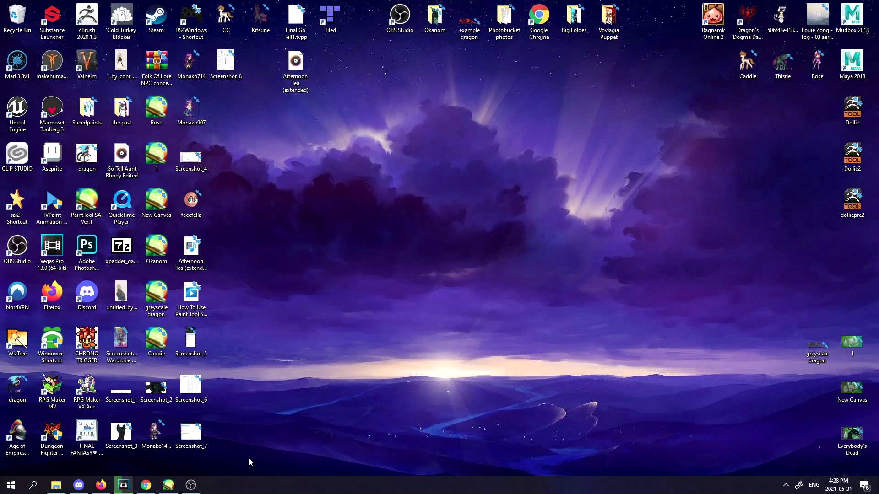
pyautogui.moveTo(817, 346); pyautogui.dragTo(854, 303)
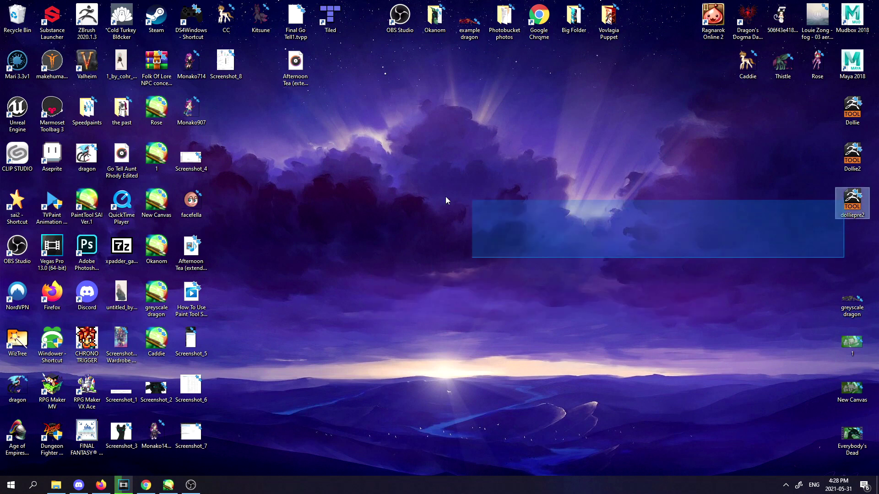
pyautogui.moveTo(843, 258)
pyautogui.mouseDown()
pyautogui.moveTo(222, 230)
pyautogui.moveTo(723, 241)
pyautogui.moveTo(871, 233)
pyautogui.moveTo(318, 186)
pyautogui.mouseUp()
pyautogui.moveTo(290, 218)
pyautogui.mouseDown()
pyautogui.moveTo(327, 247)
pyautogui.moveTo(707, 255)
pyautogui.mouseUp()
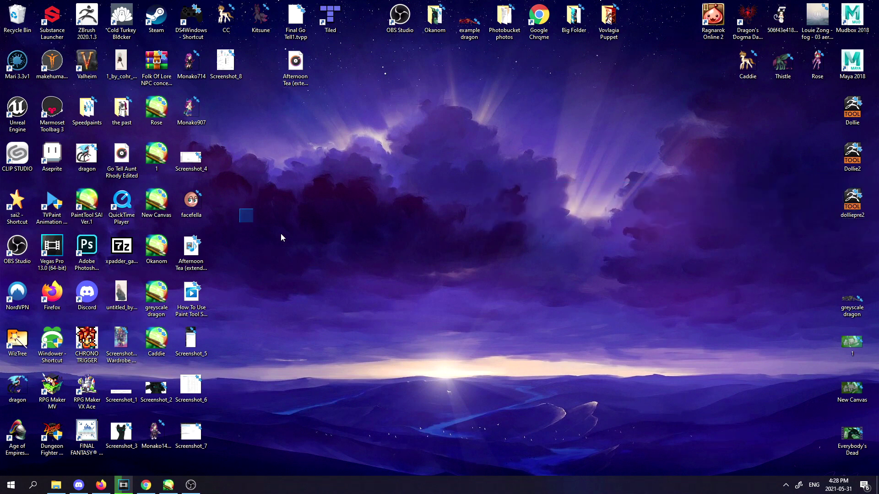
pyautogui.moveTo(280, 237); pyautogui.dragTo(552, 327)
pyautogui.moveTo(846, 241)
pyautogui.mouseDown()
pyautogui.moveTo(578, 217)
pyautogui.moveTo(311, 208)
pyautogui.moveTo(645, 248)
pyautogui.moveTo(846, 232)
pyautogui.moveTo(465, 215)
pyautogui.mouseUp()
# - Search Windows for 'serv' and launch Services from Best match
pyautogui.click(33, 486)
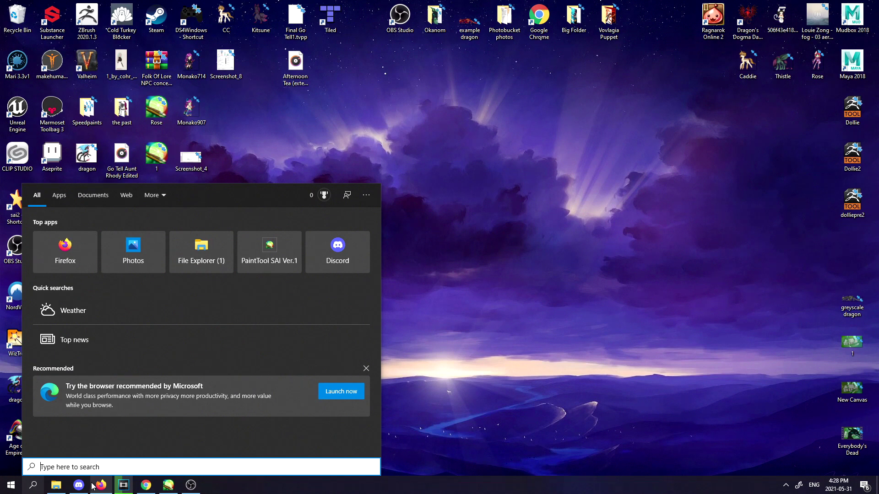
pyautogui.write('serv')
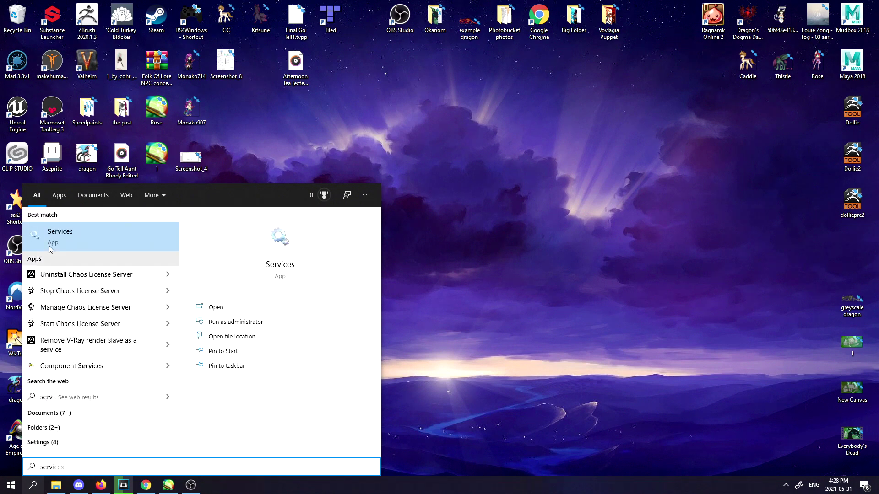
pyautogui.click(50, 248)
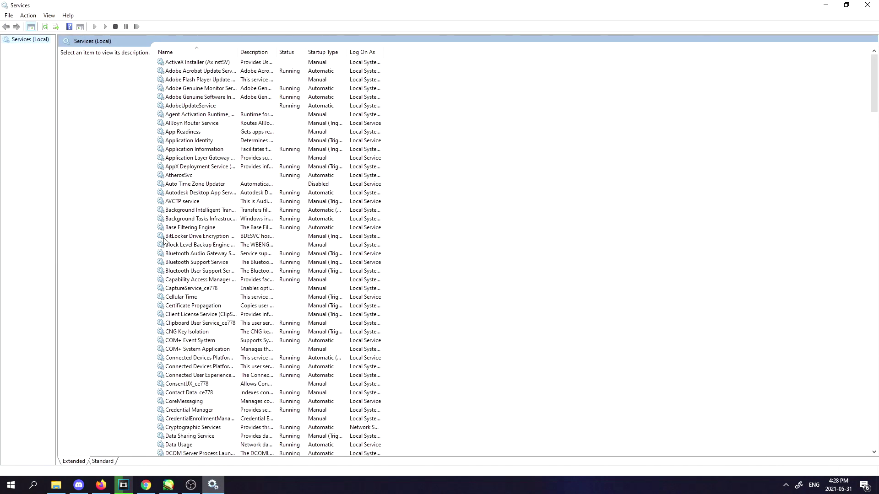
pyautogui.scroll(-5, 406, 206)
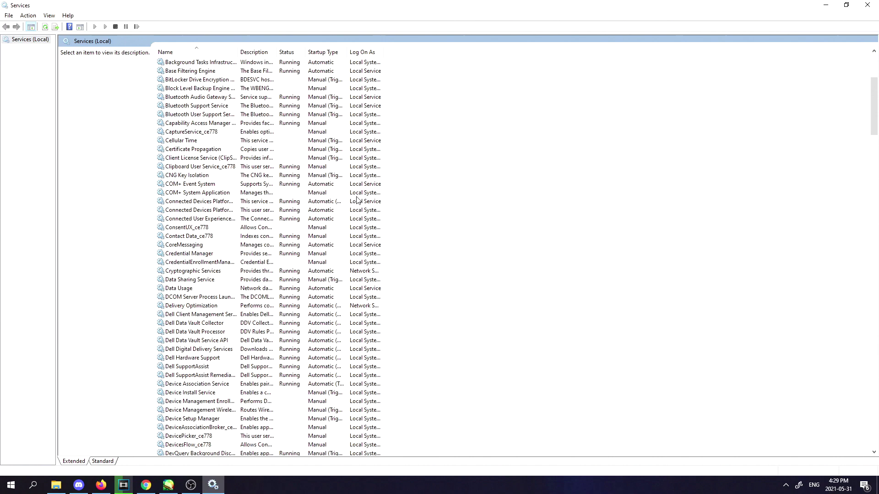
pyautogui.scroll(-8, 405, 206)
pyautogui.scroll(-10, 407, 202)
pyautogui.scroll(-10, 401, 247)
pyautogui.scroll(-15, 400, 247)
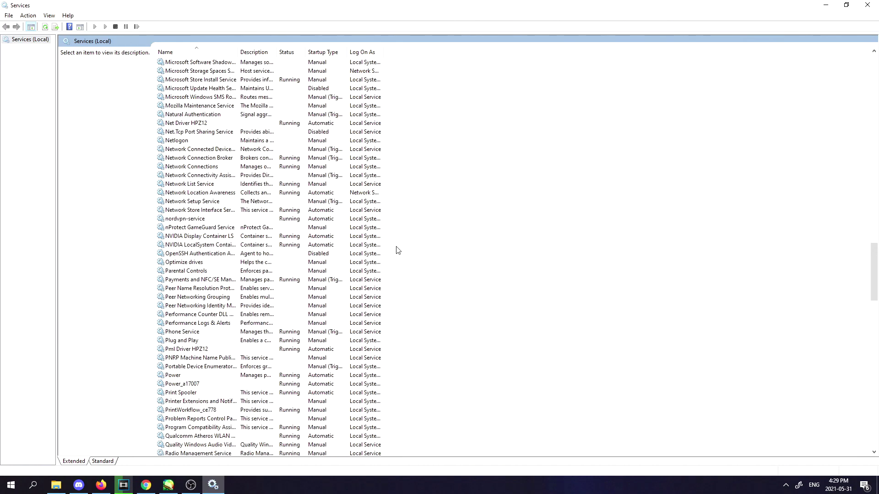
pyautogui.scroll(-6, 401, 247)
pyautogui.scroll(-13, 401, 247)
pyautogui.scroll(-8, 385, 289)
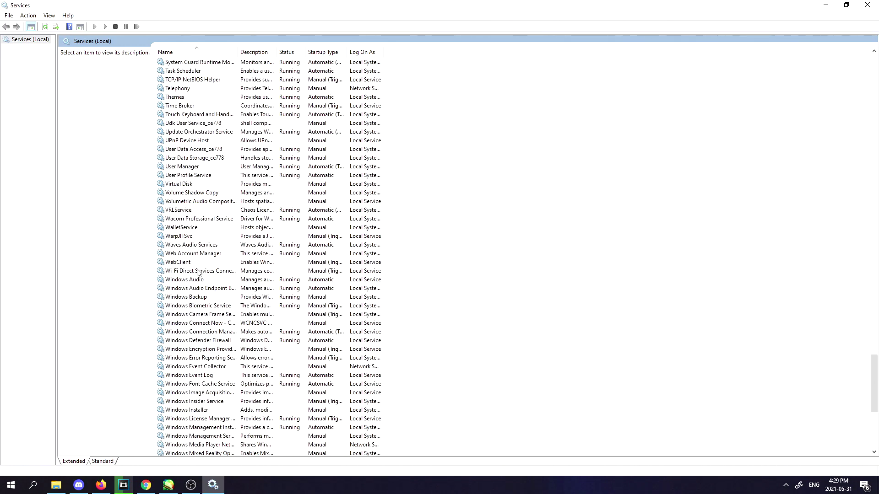
# - Check that Wacom Professional Service is running with automatic startup, then close Services
pyautogui.click(183, 219)
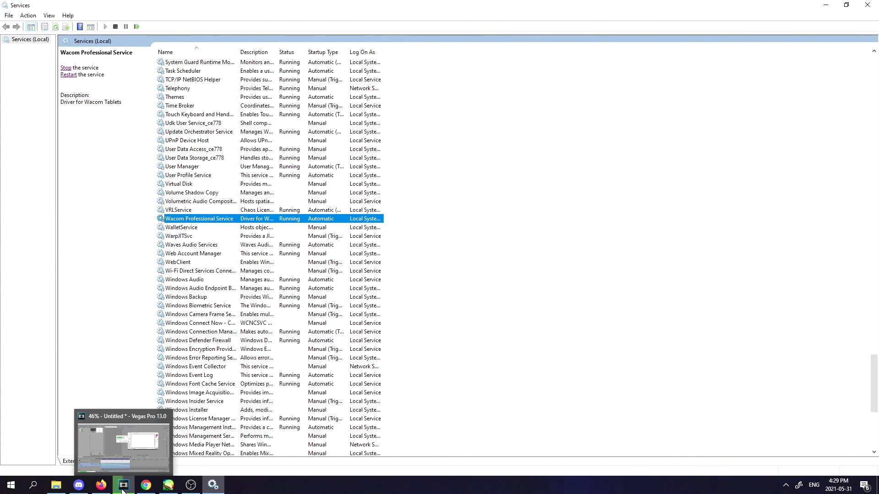
pyautogui.click(867, 5)
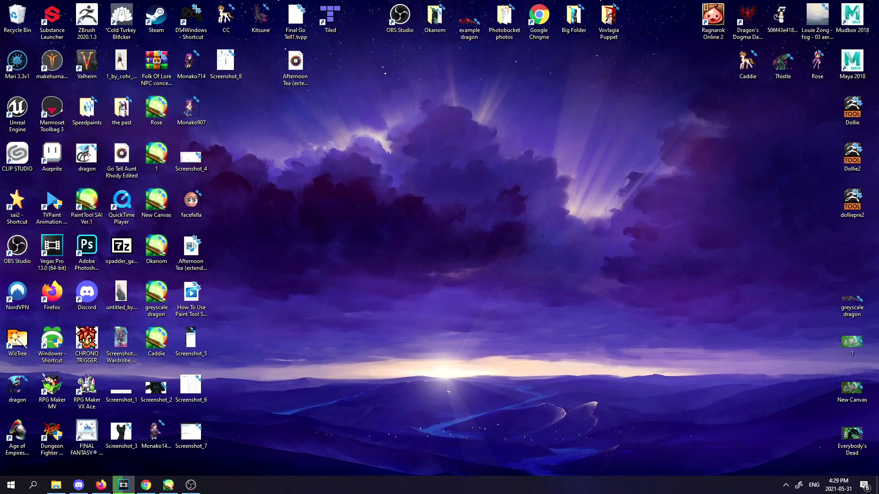
# - Search Windows for 'wacom', fixing typos, until Wacom Tablet Properties is the best match
pyautogui.click(33, 484)
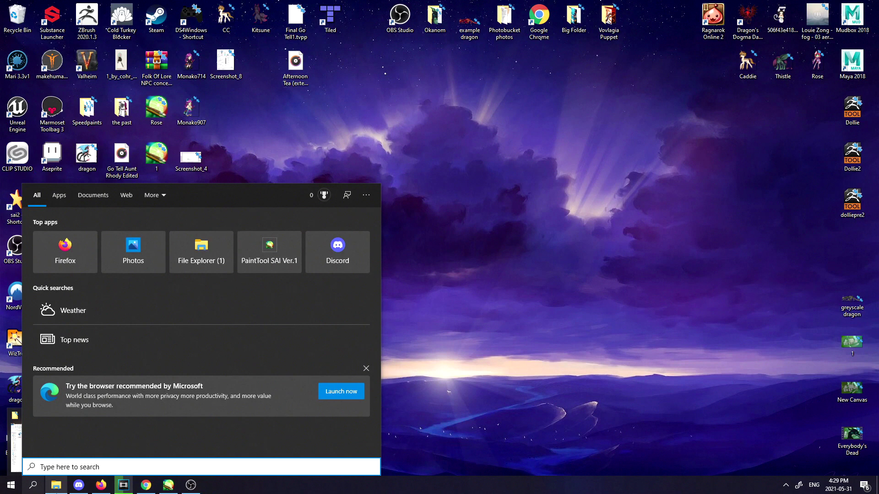
pyautogui.write('wac60')
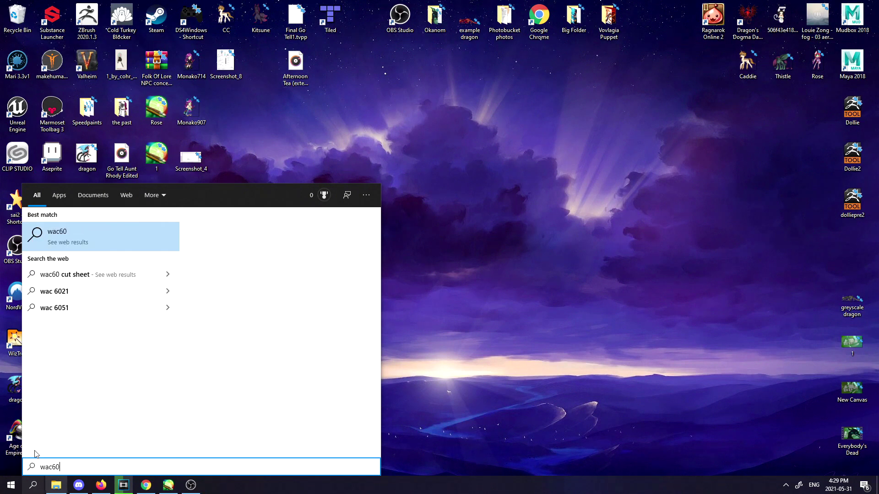
pyautogui.press('BackSpace')
pyautogui.write('0')
pyautogui.press('BackSpace')
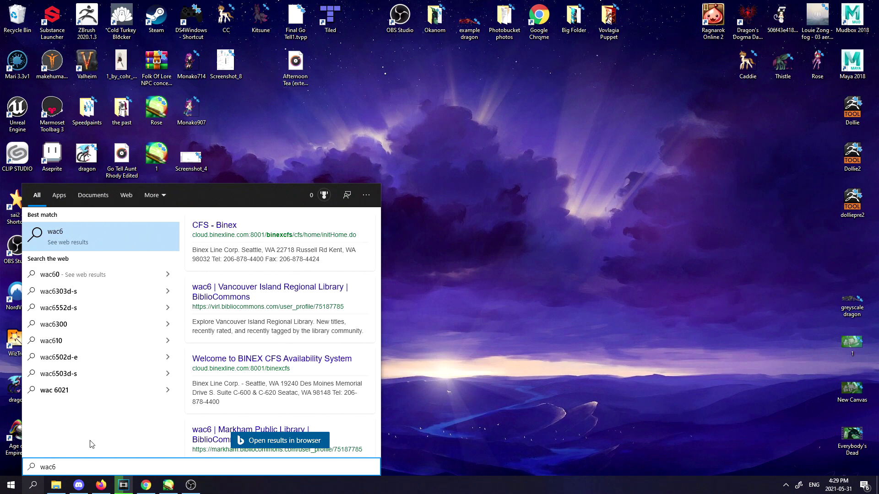
pyautogui.press('BackSpace')
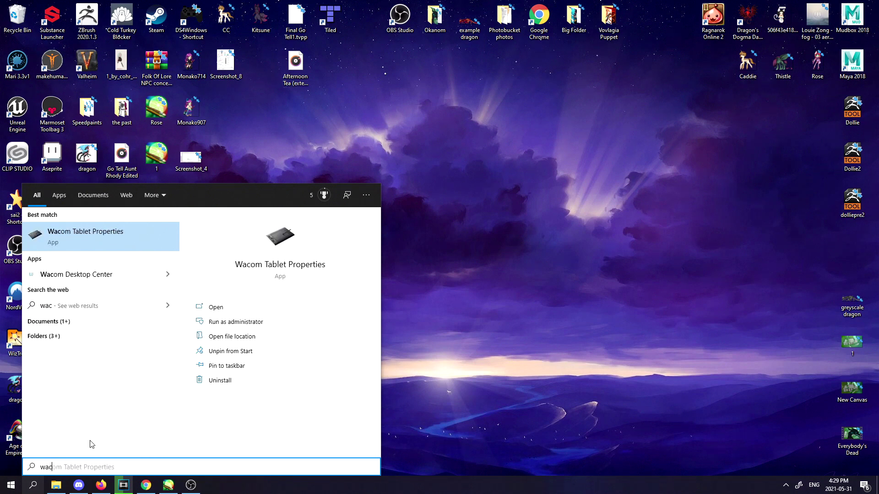
pyautogui.press('BackSpace')
pyautogui.press('BackSpace')
pyautogui.write('acom')
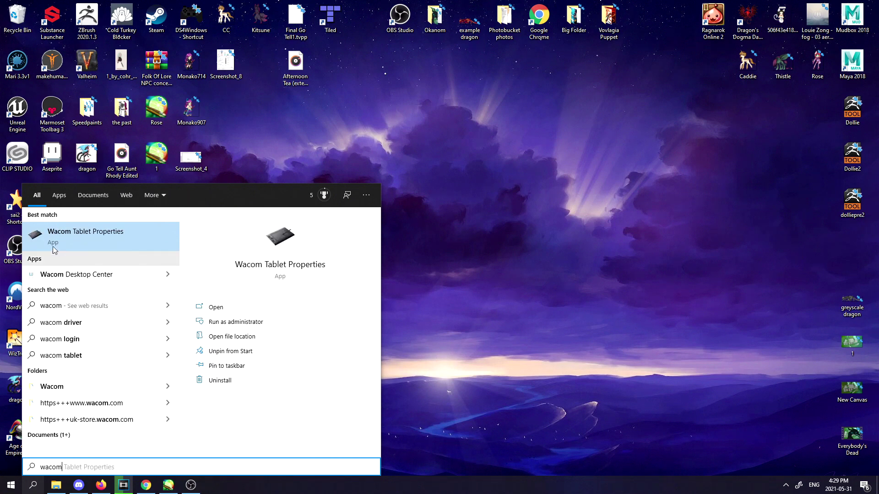
# - In Wacom Tablet Properties, scroll the Application list to sai and start adding an application
pyautogui.click(70, 243)
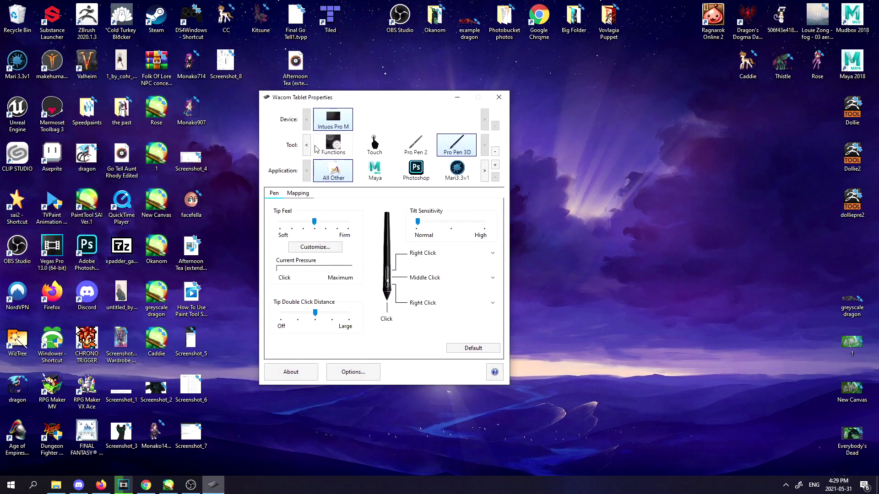
pyautogui.click(485, 171)
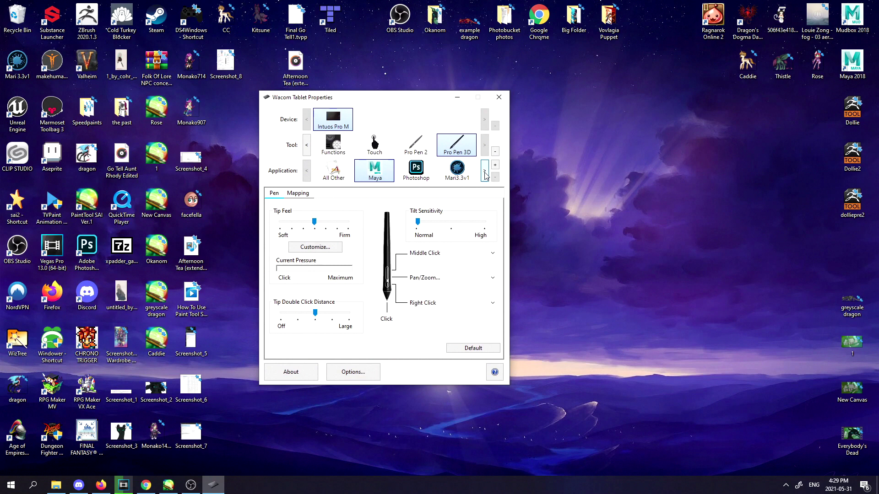
pyautogui.click(485, 171)
pyautogui.click(485, 171)
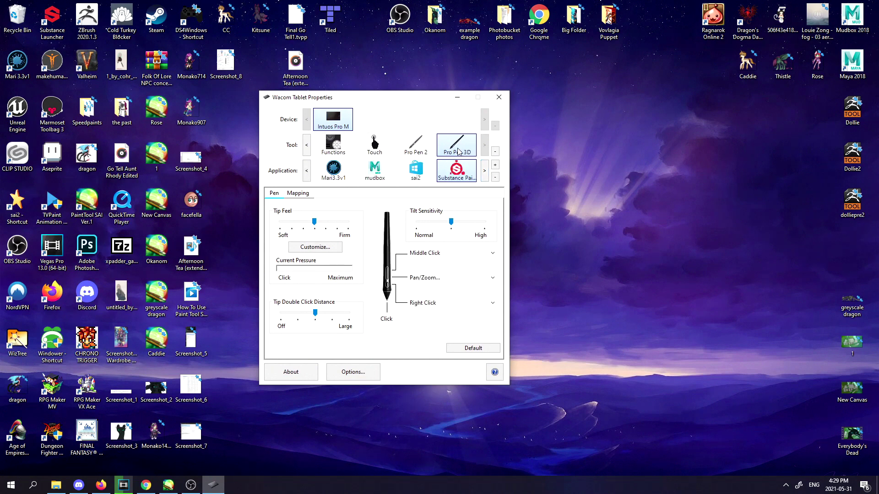
pyautogui.click(483, 173)
pyautogui.click(483, 173)
pyautogui.click(484, 174)
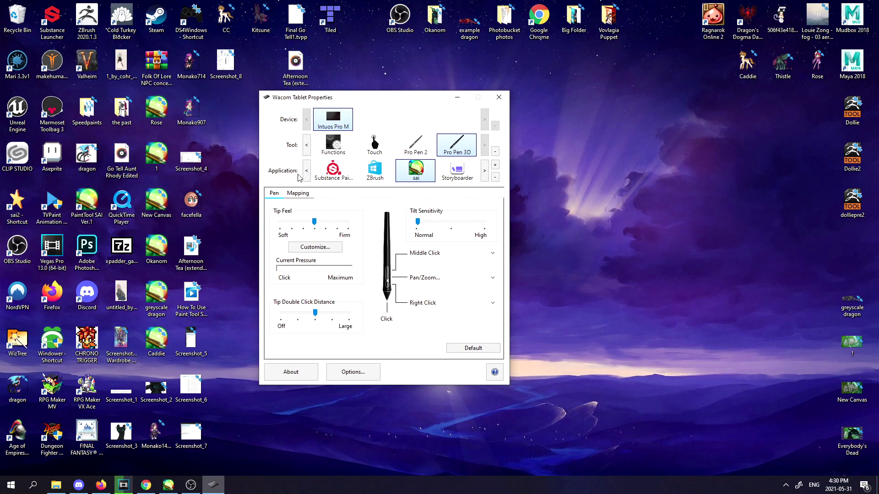
pyautogui.click(494, 166)
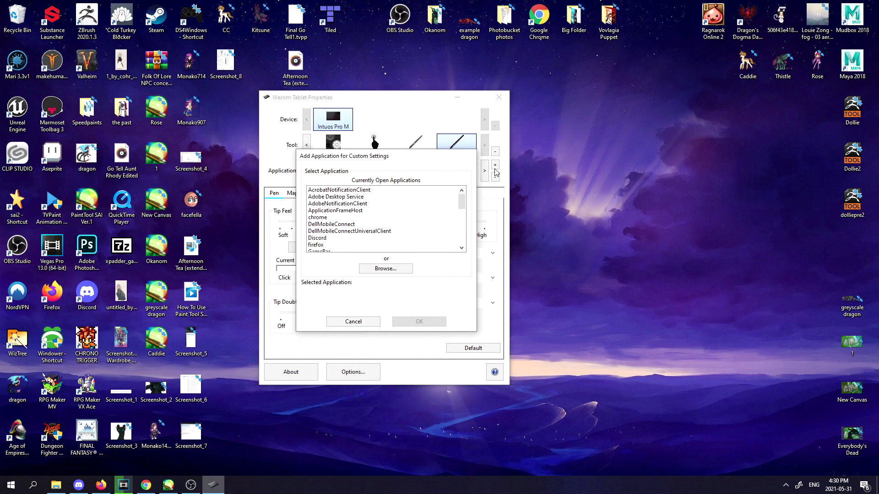
pyautogui.scroll(-2, 400, 240)
pyautogui.scroll(-3, 400, 241)
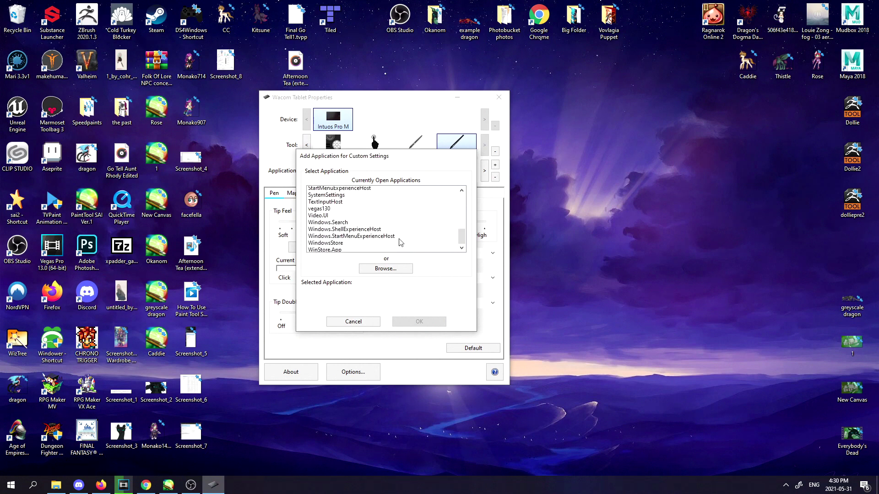
pyautogui.scroll(-2, 400, 241)
# - Browse for an application file, then cancel the Select Application window and Add Application dialog
pyautogui.click(385, 269)
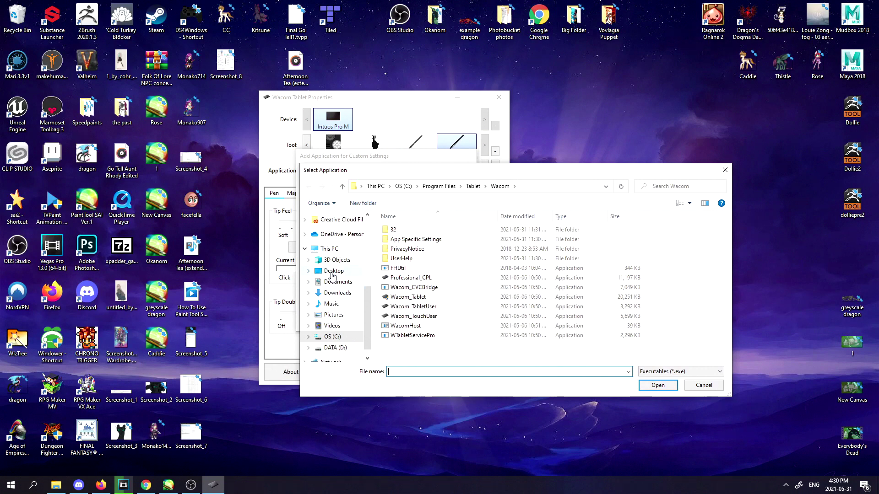
pyautogui.click(725, 170)
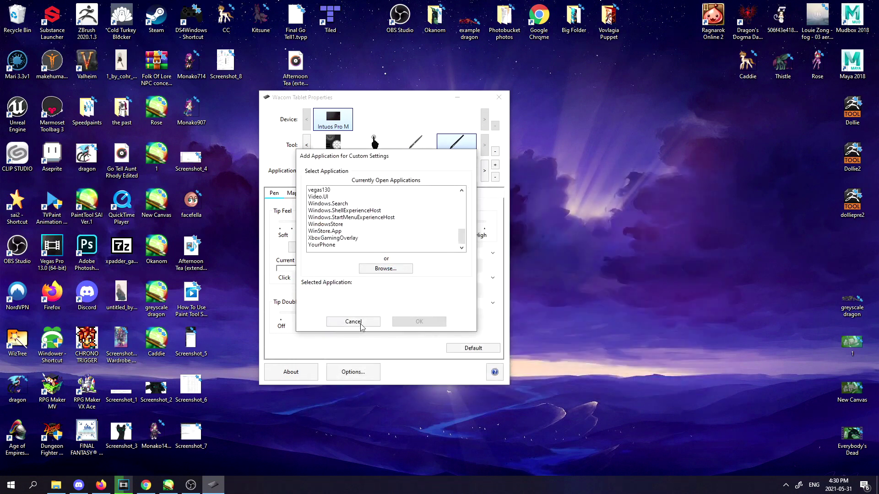
pyautogui.click(354, 323)
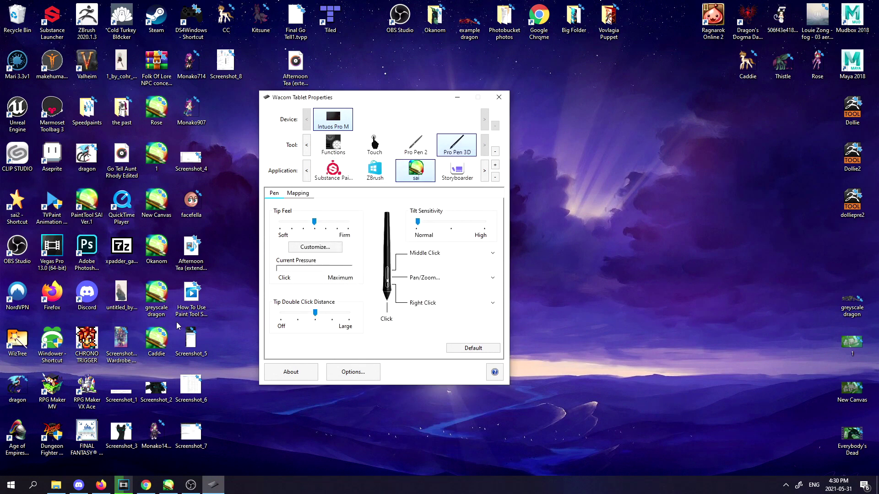
# - Close Wacom Tablet Properties and open the PaintTool SAI Ver.1 shortcut's file location
pyautogui.click(186, 309)
pyautogui.click(499, 97)
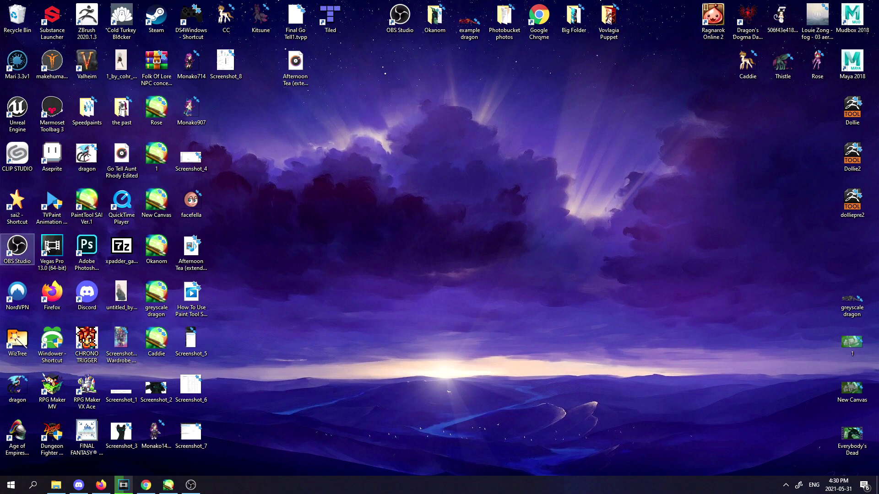
pyautogui.rightClick(94, 210)
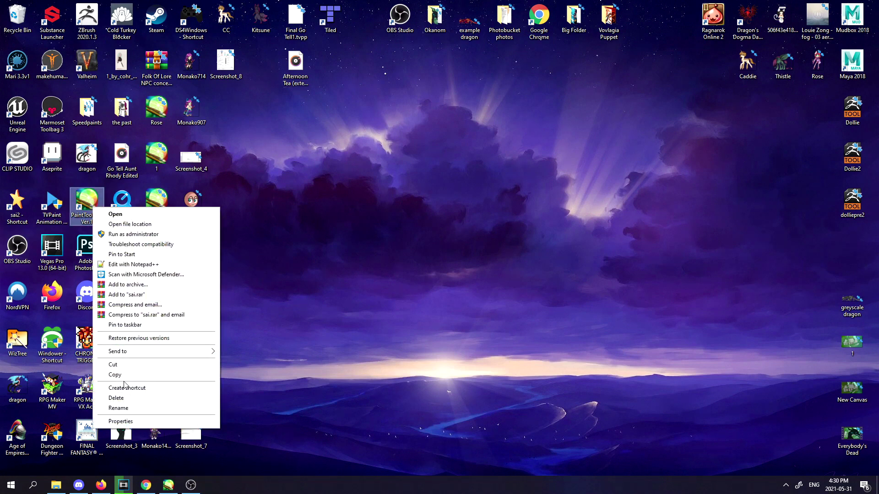
pyautogui.click(145, 226)
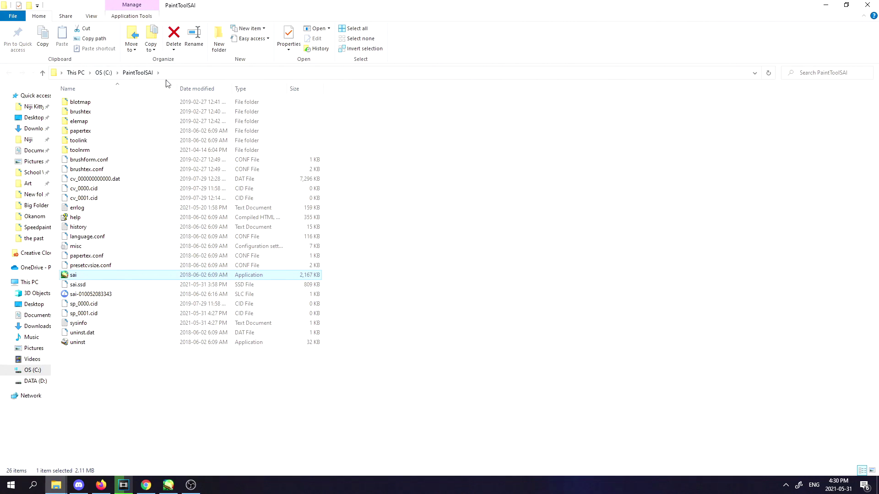
# - Close the C:\PaintToolSAI Explorer window after viewing the sai application
pyautogui.click(867, 5)
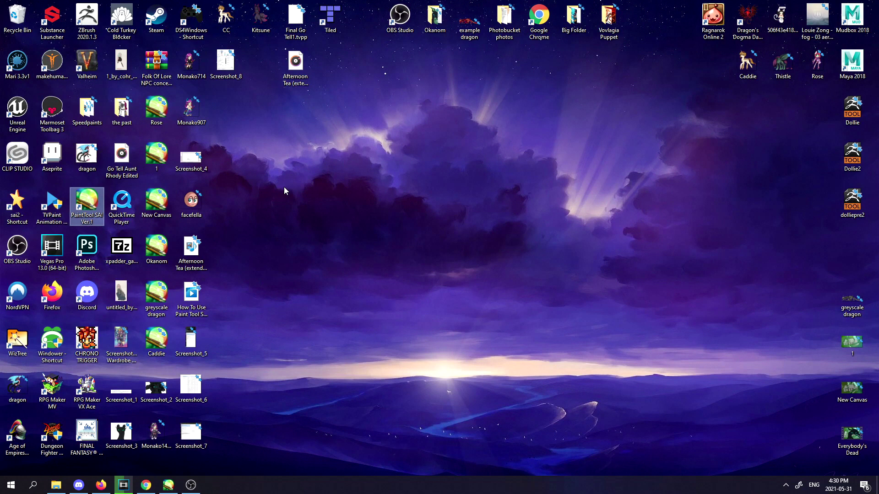
# - Close PaintTool SAI and relaunch it from its desktop shortcut
pyautogui.click(168, 486)
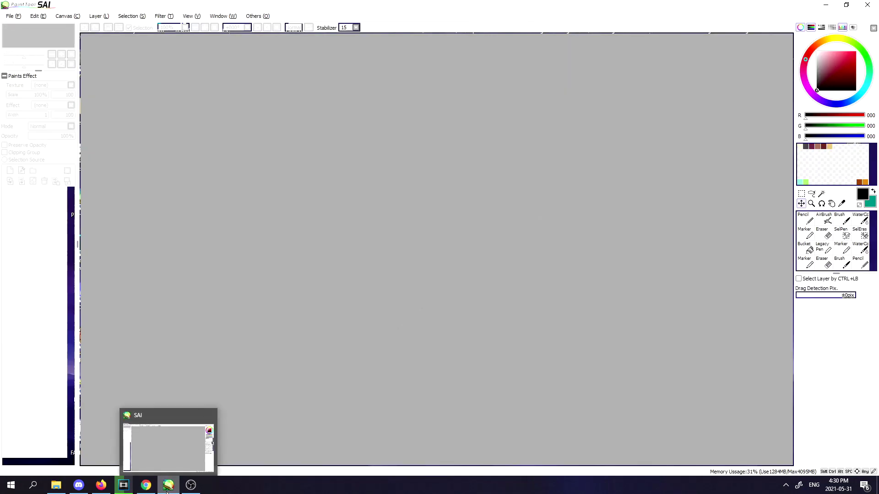
pyautogui.click(845, 6)
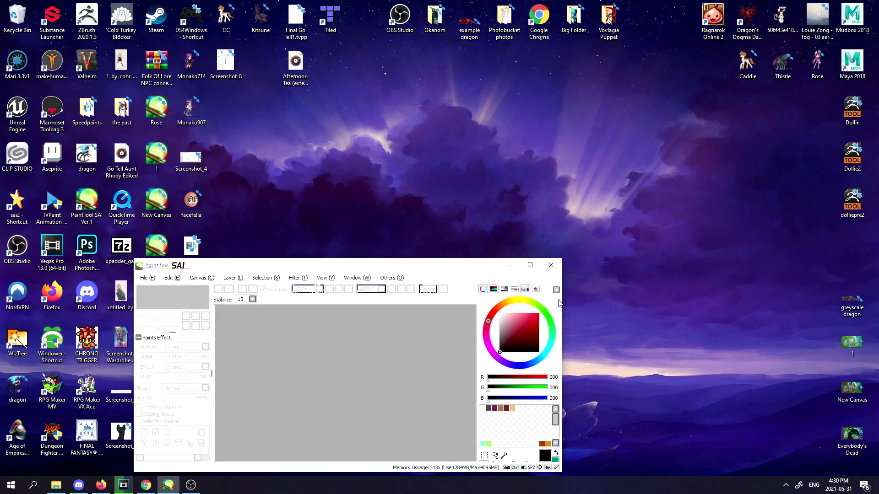
pyautogui.click(526, 265)
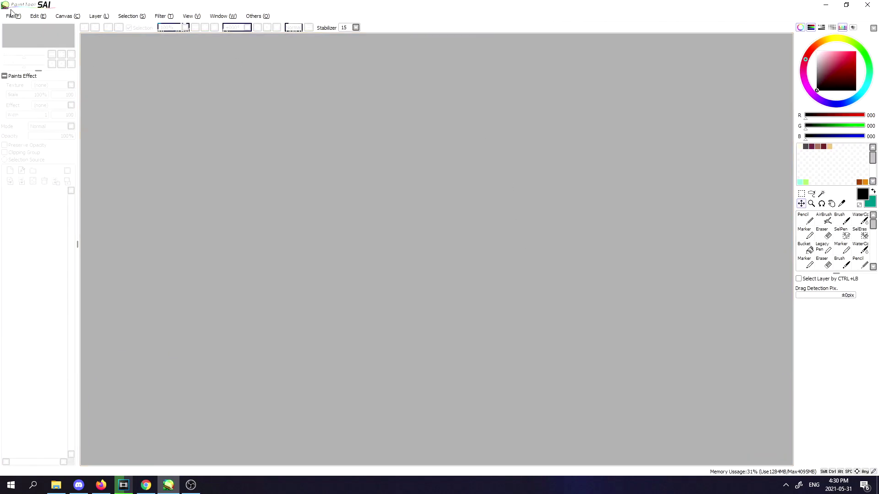
pyautogui.click(867, 4)
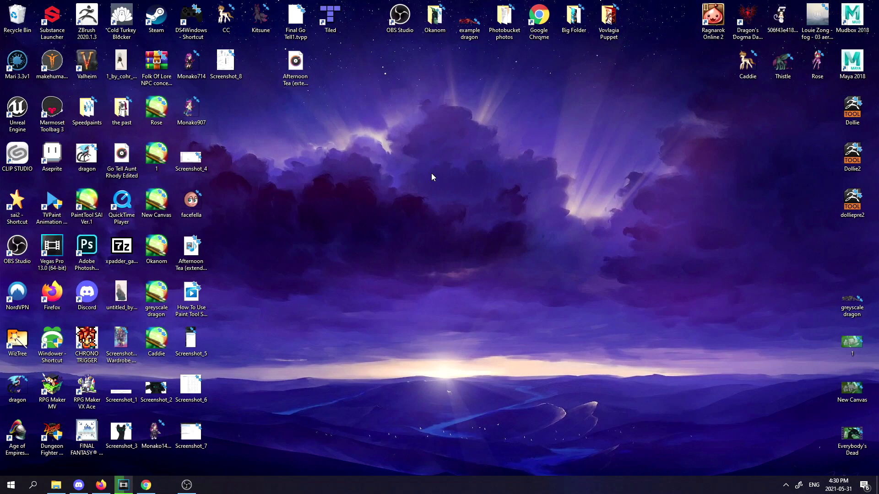
pyautogui.doubleClick(90, 204)
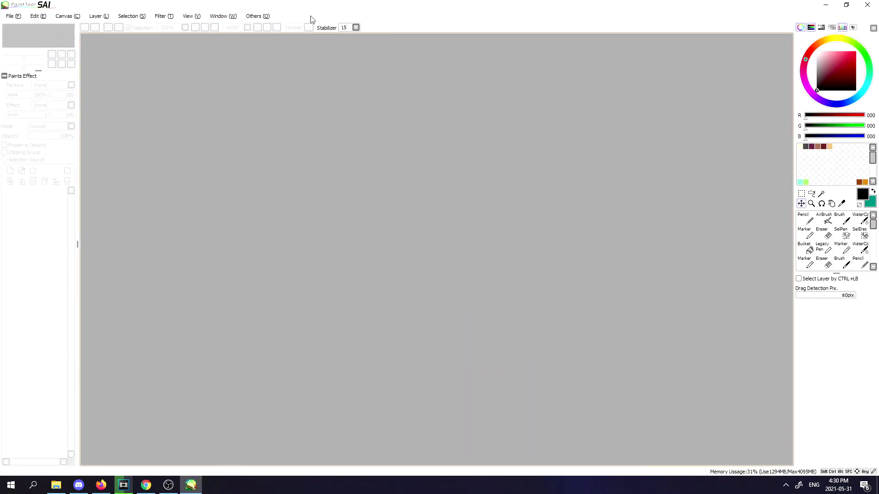
# - Set PaintTool SAI's Digitizer Support coordinate mode to Pen and confirm with OK
pyautogui.click(255, 16)
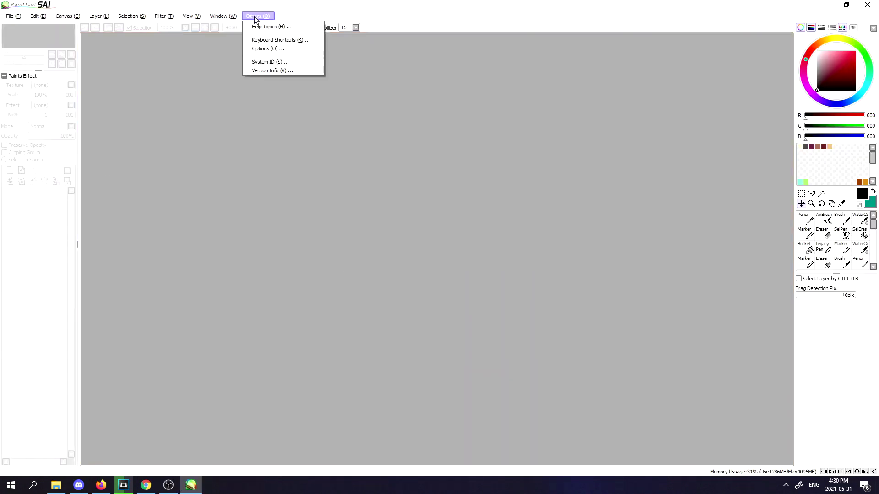
pyautogui.click(268, 50)
pyautogui.click(351, 112)
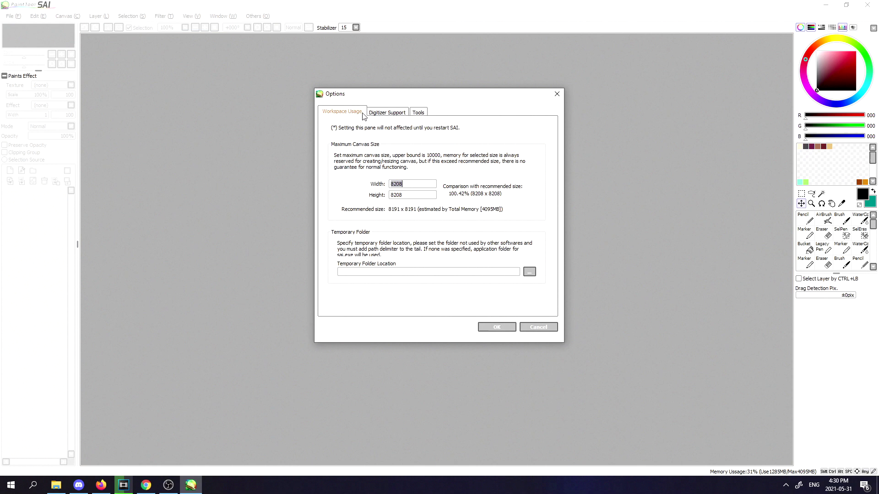
pyautogui.click(400, 116)
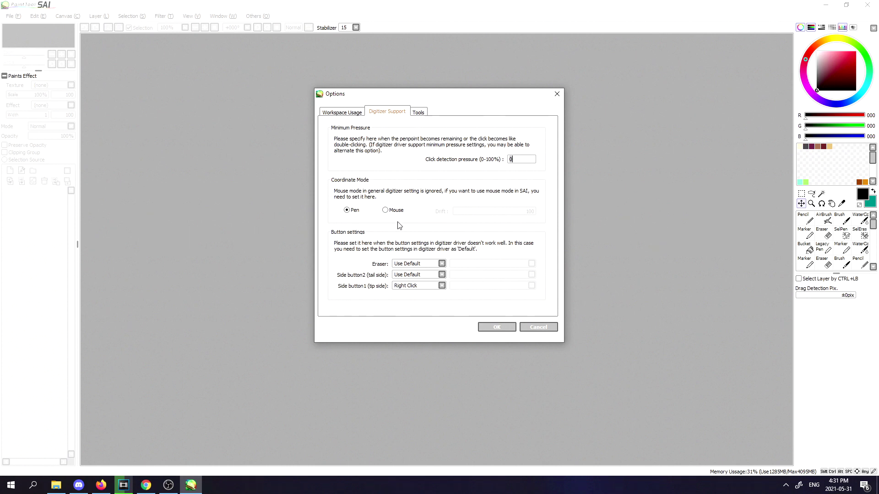
pyautogui.click(499, 329)
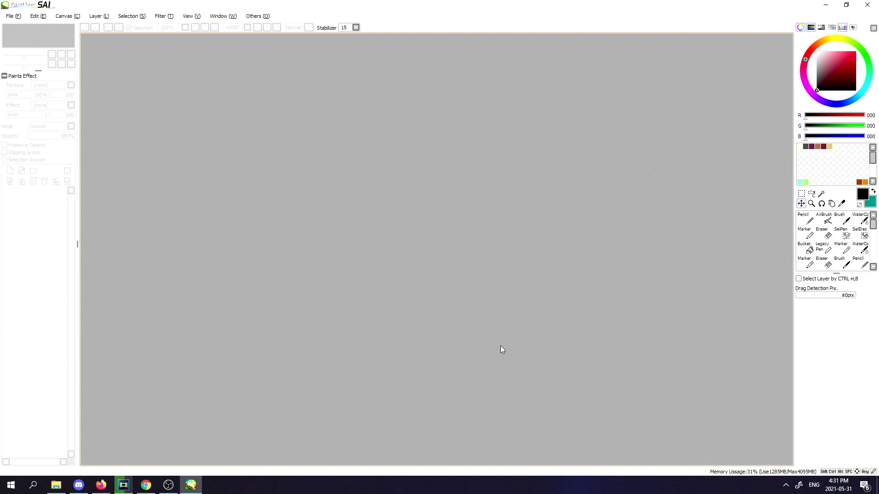
# - Reopen Others > Options to verify the Pen coordinate mode, then cancel
pyautogui.click(257, 16)
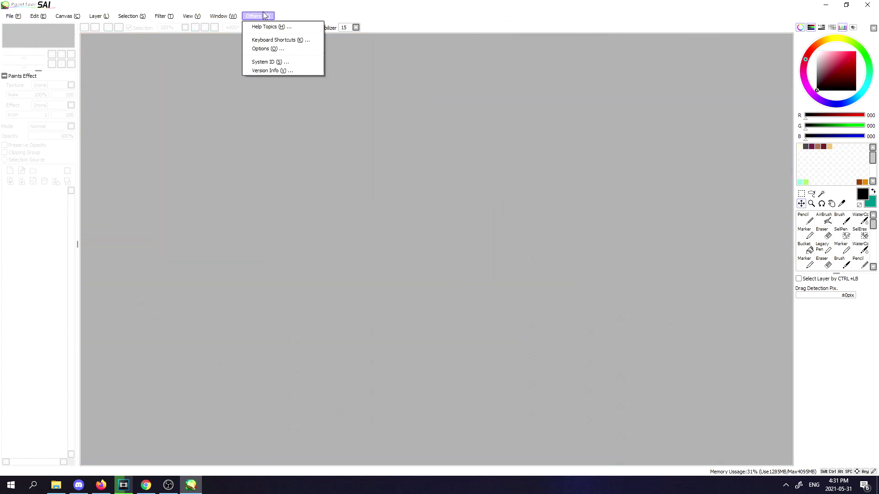
pyautogui.click(279, 49)
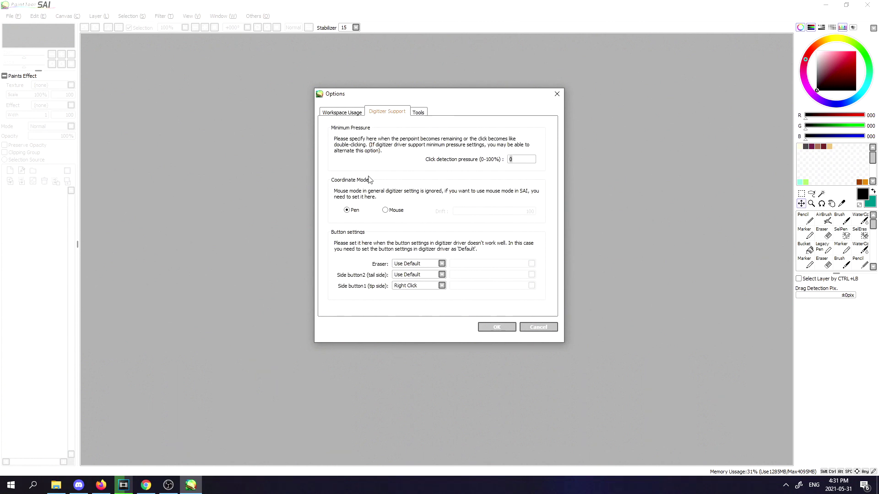
pyautogui.click(539, 328)
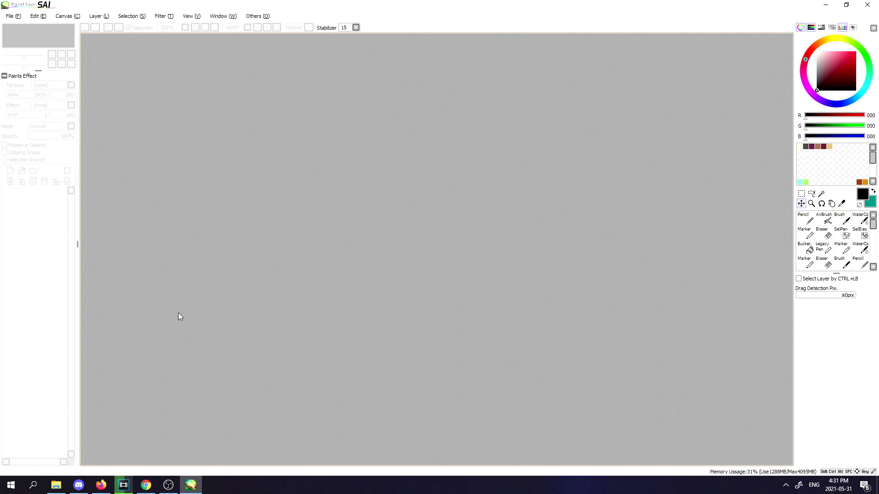
pyautogui.click(33, 485)
pyautogui.write('servuc')
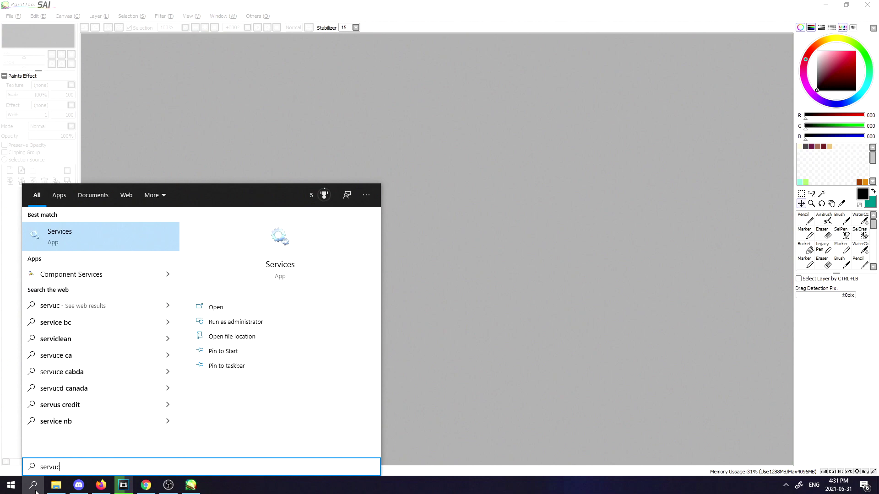
pyautogui.write('es')
pyautogui.click(82, 237)
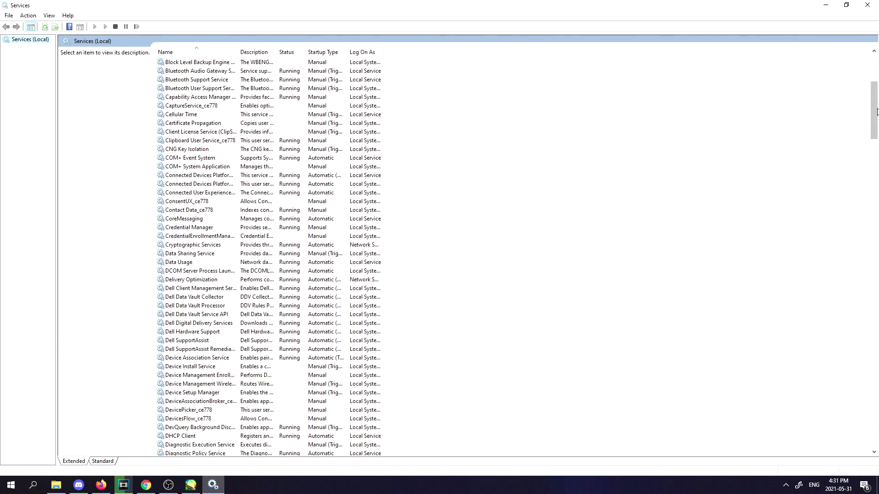
pyautogui.moveTo(874, 110); pyautogui.dragTo(876, 402)
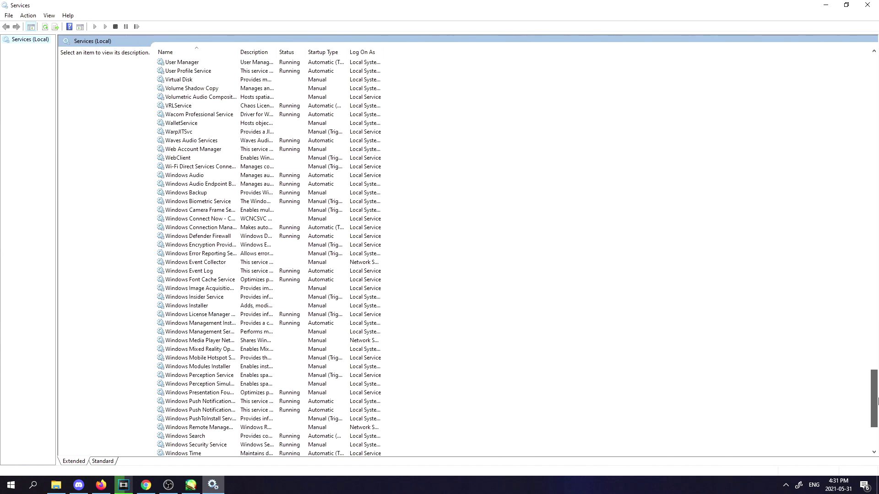
pyautogui.click(173, 117)
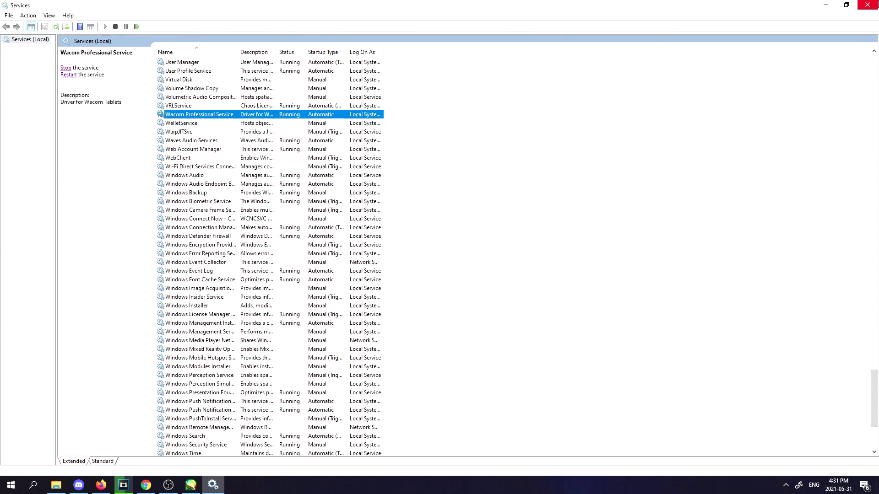
pyautogui.click(867, 5)
pyautogui.moveTo(56, 485)
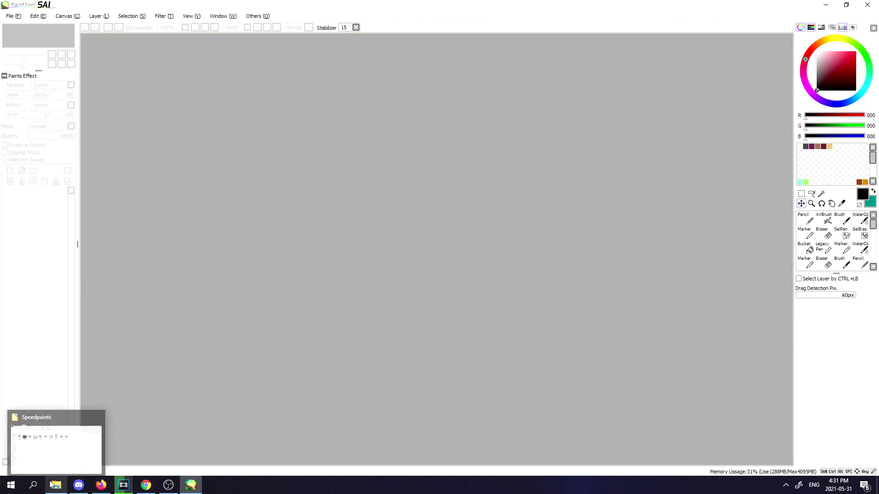
pyautogui.click(33, 485)
pyautogui.write('wa')
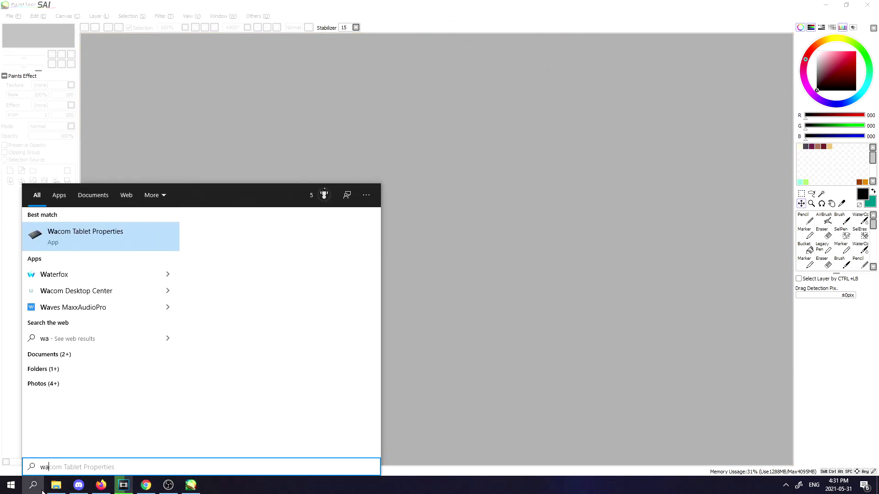
pyautogui.write('com')
pyautogui.click(94, 238)
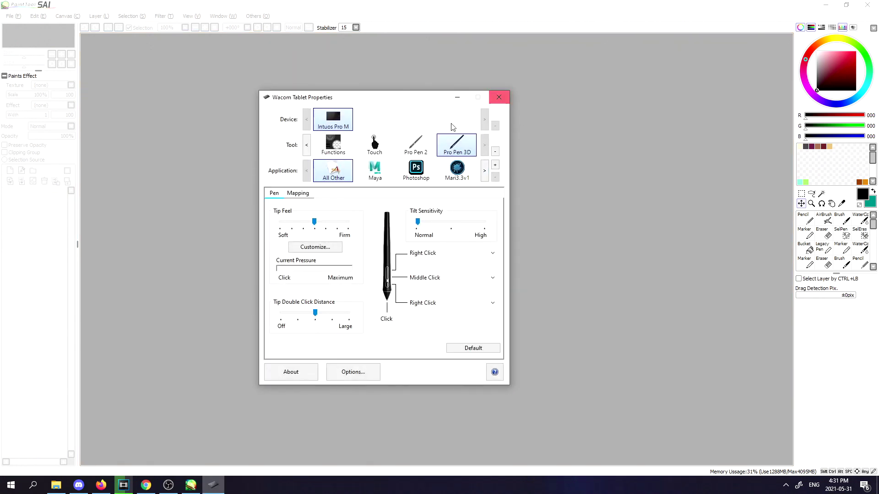
pyautogui.click(484, 173)
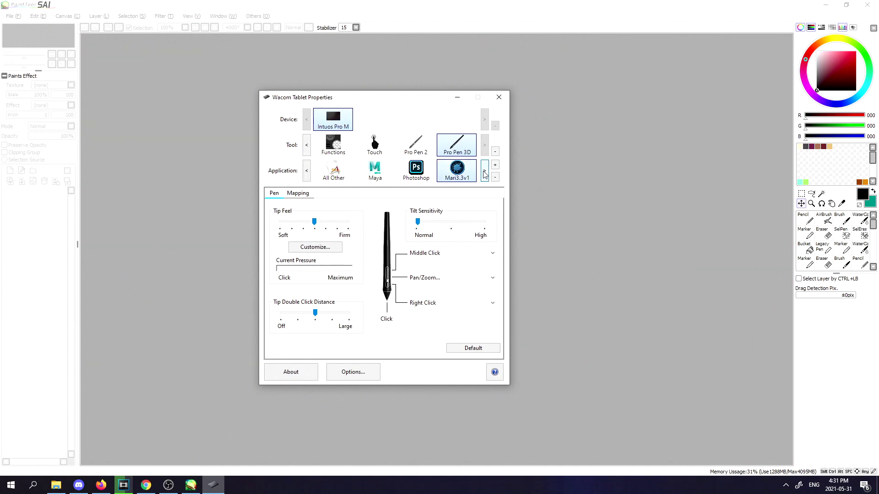
pyautogui.click(484, 174)
pyautogui.click(484, 174)
pyautogui.click(484, 175)
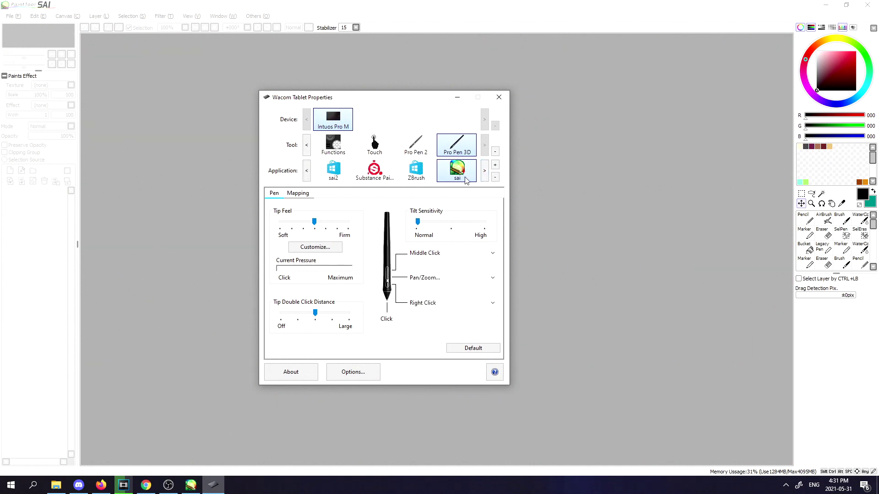
pyautogui.click(499, 97)
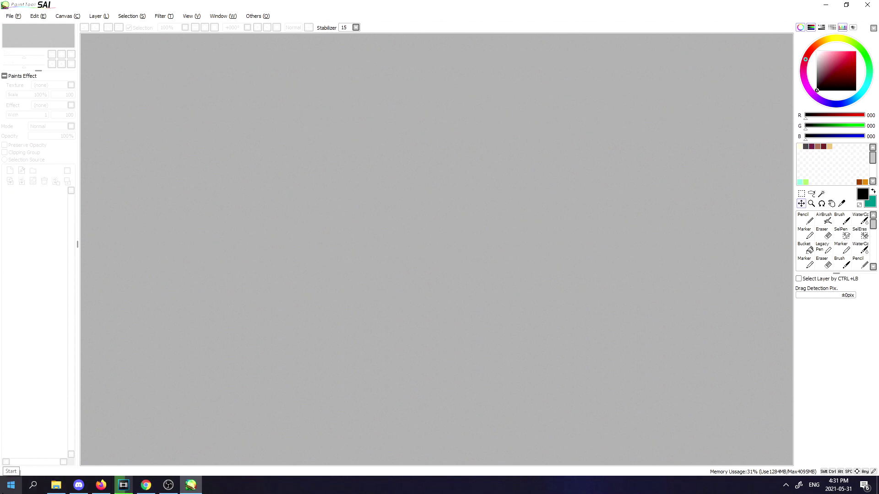
pyautogui.click(31, 486)
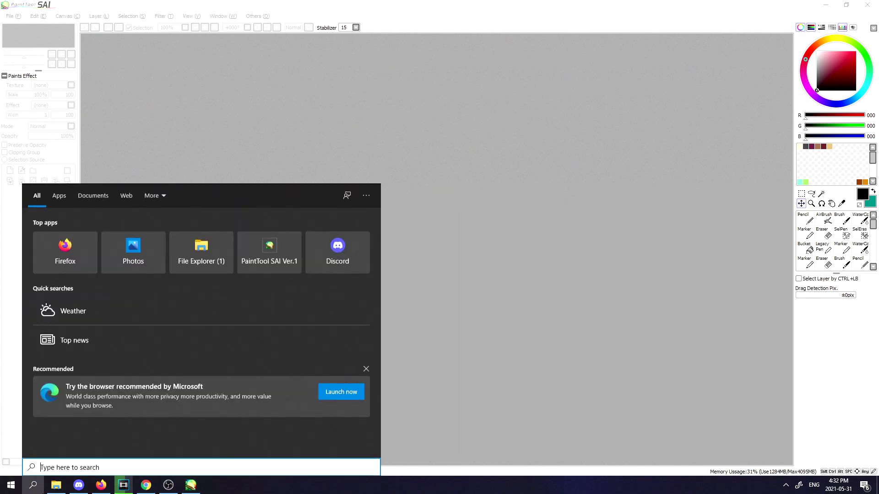
pyautogui.write('wac')
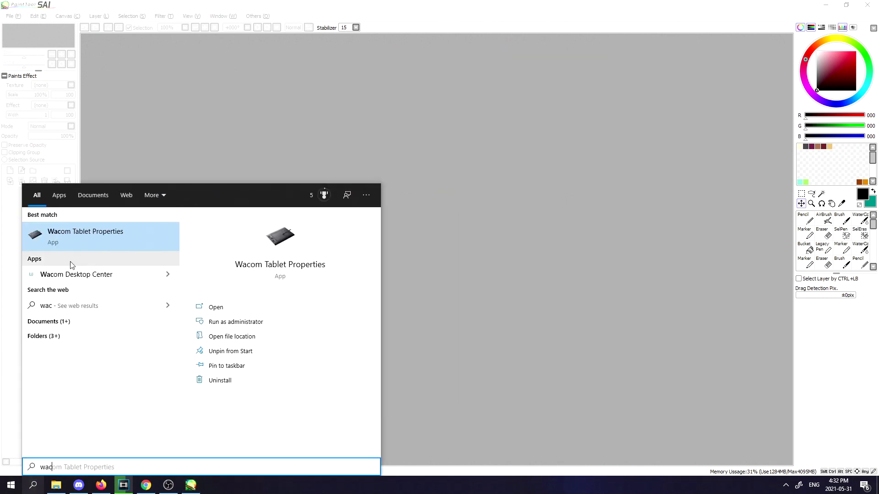
pyautogui.click(72, 276)
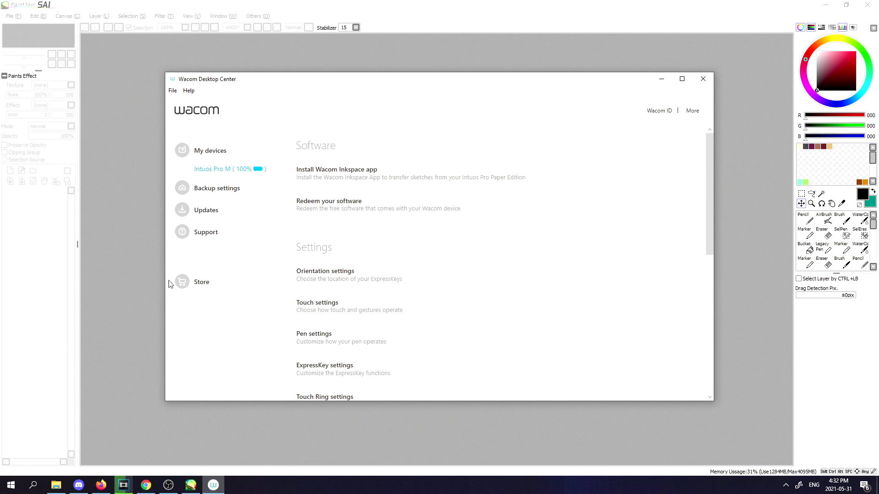
pyautogui.click(207, 217)
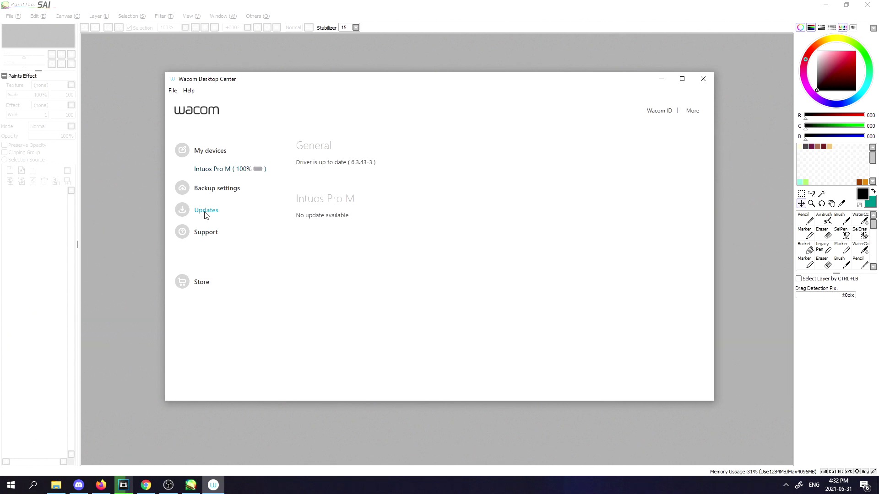
pyautogui.click(230, 191)
pyautogui.click(209, 235)
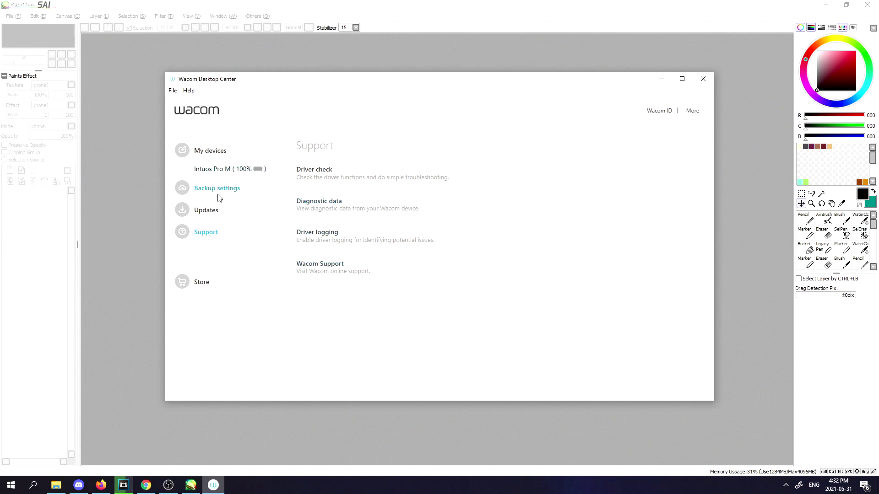
pyautogui.click(702, 78)
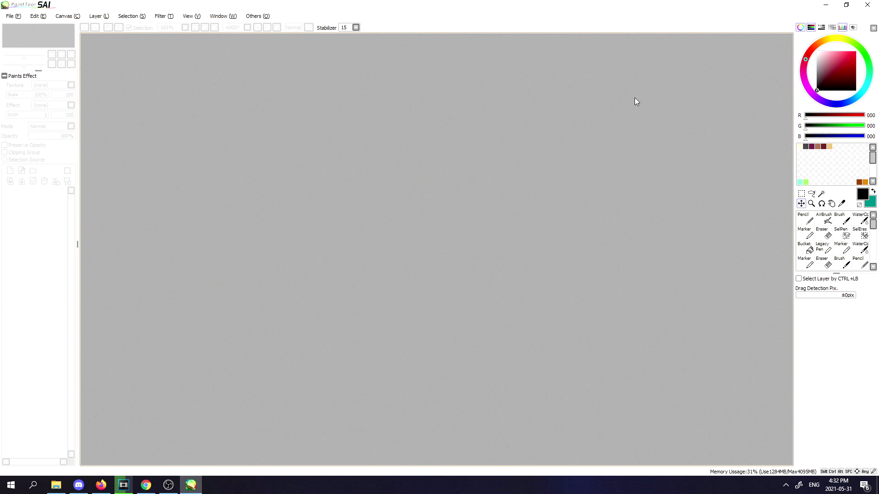